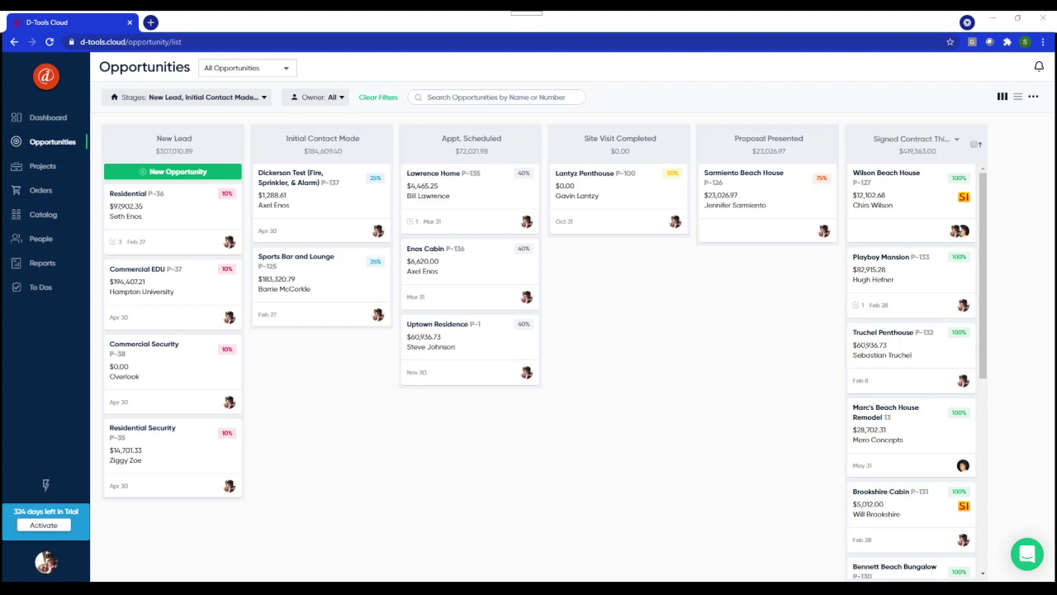
# Step: Open Quote 1 of the Residential opportunity in Design's Image quoting and browse for a photo
pyautogui.click(168, 216)
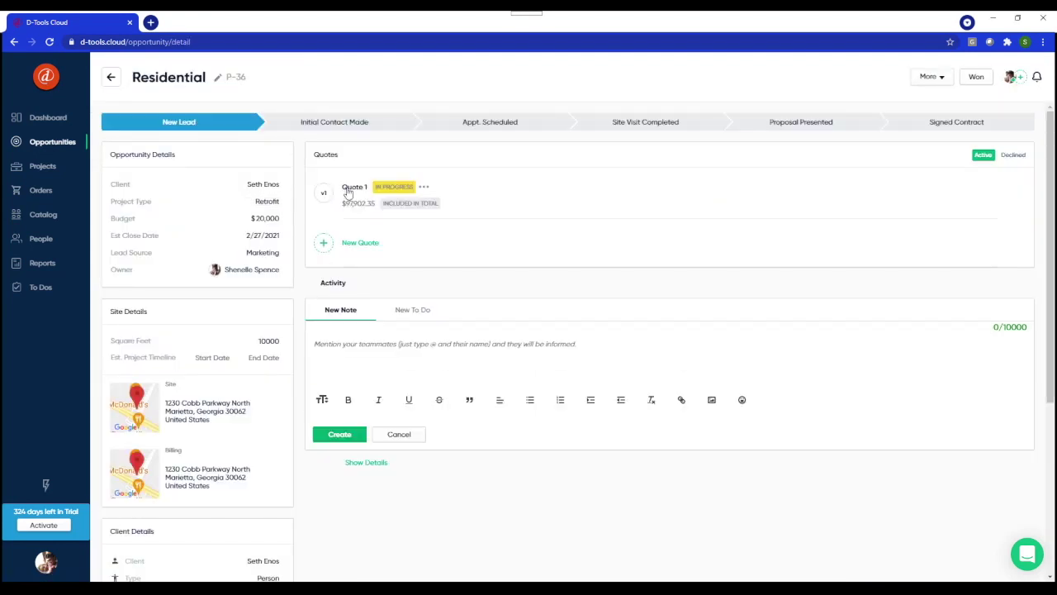
pyautogui.click(347, 190)
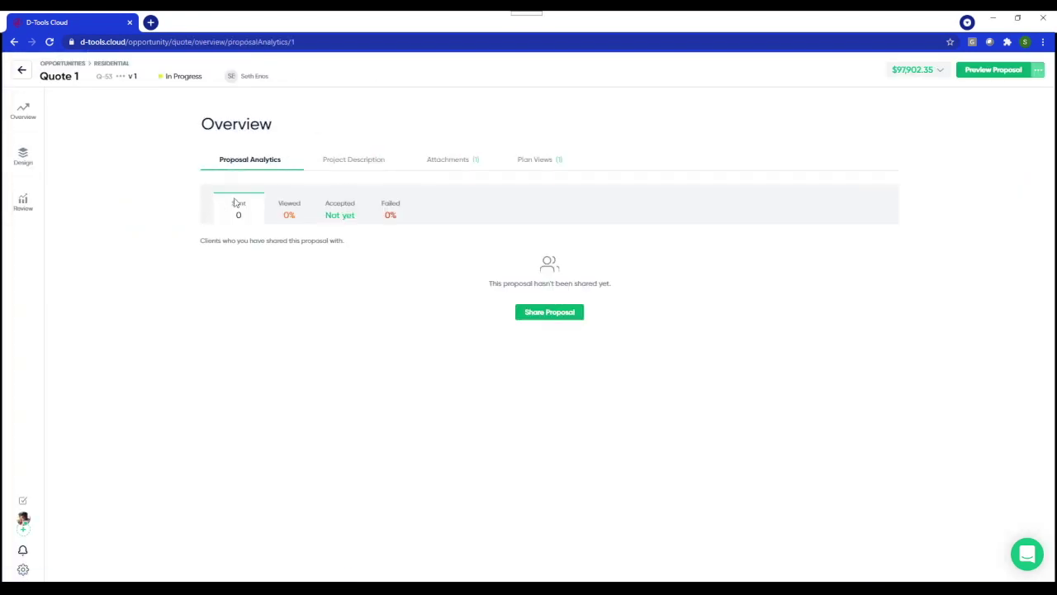
pyautogui.click(23, 159)
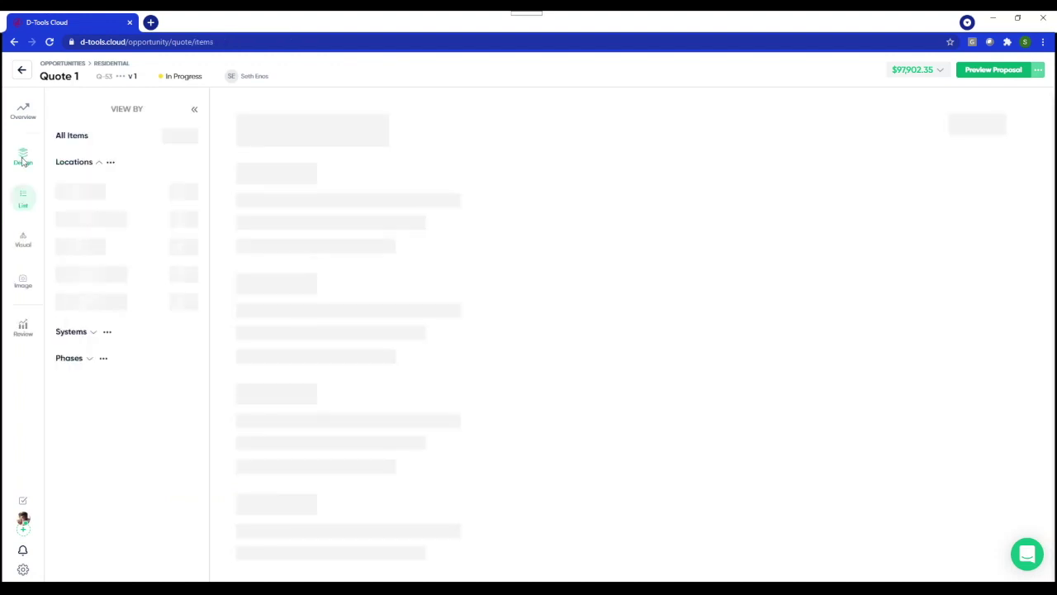
pyautogui.click(23, 281)
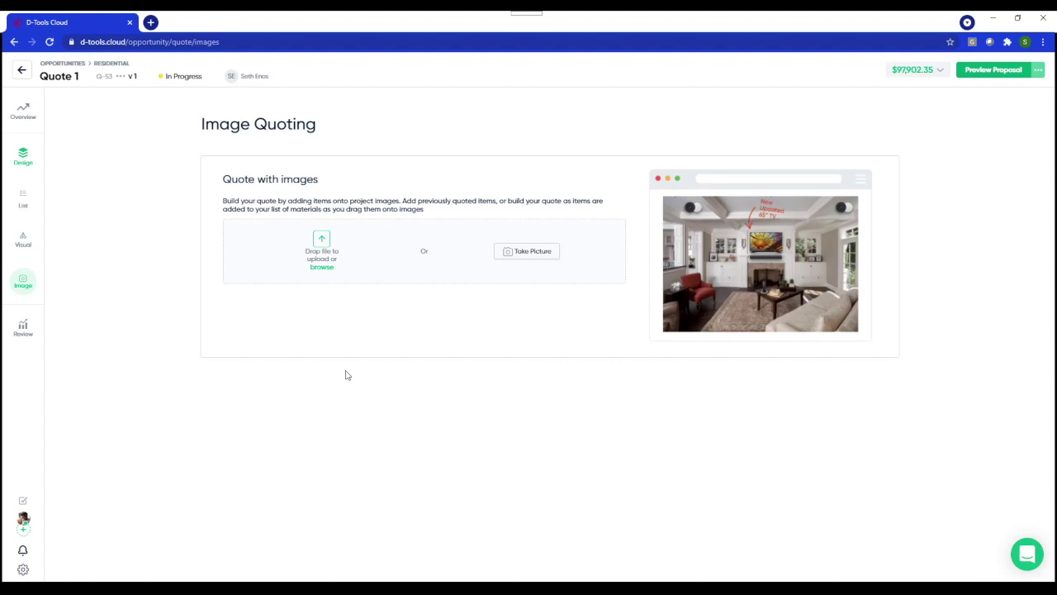
pyautogui.click(324, 267)
# Step: Upload Front door.jpg under Main Entry and open it full-view in the image editor
pyautogui.press('Return')
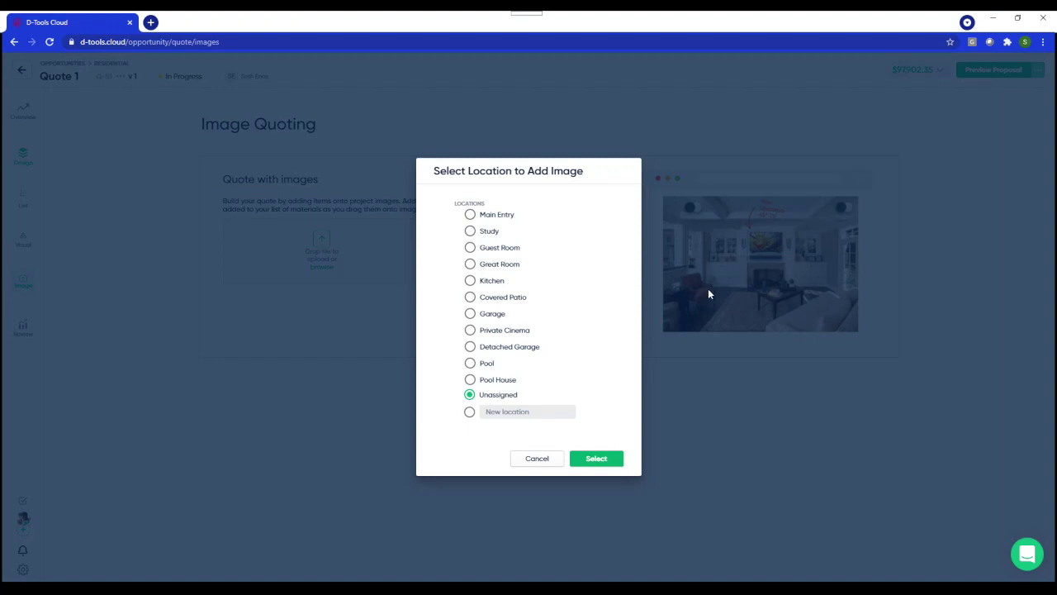
pyautogui.click(501, 215)
pyautogui.click(613, 460)
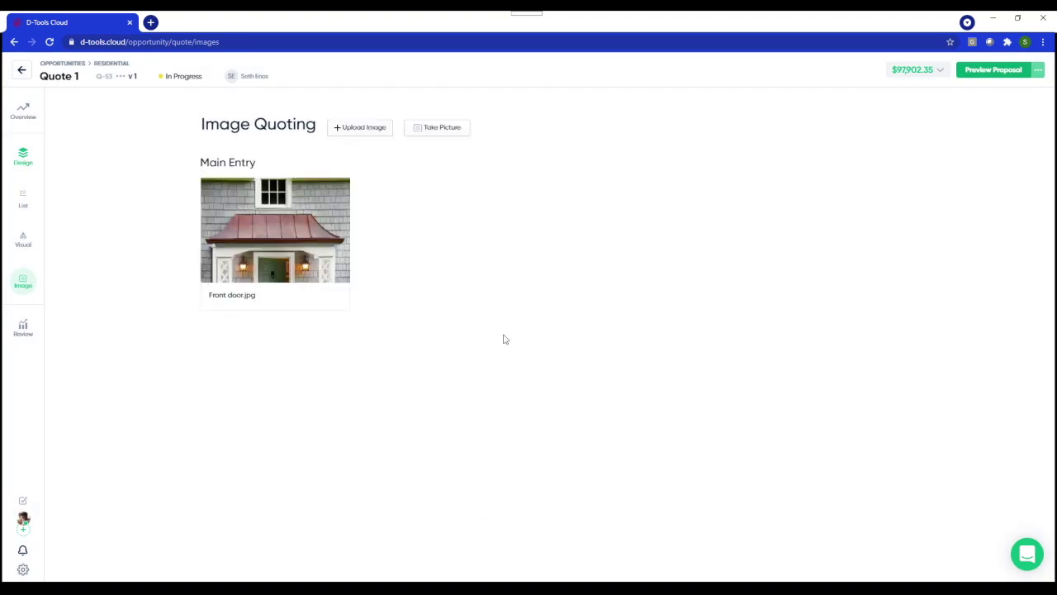
pyautogui.click(275, 245)
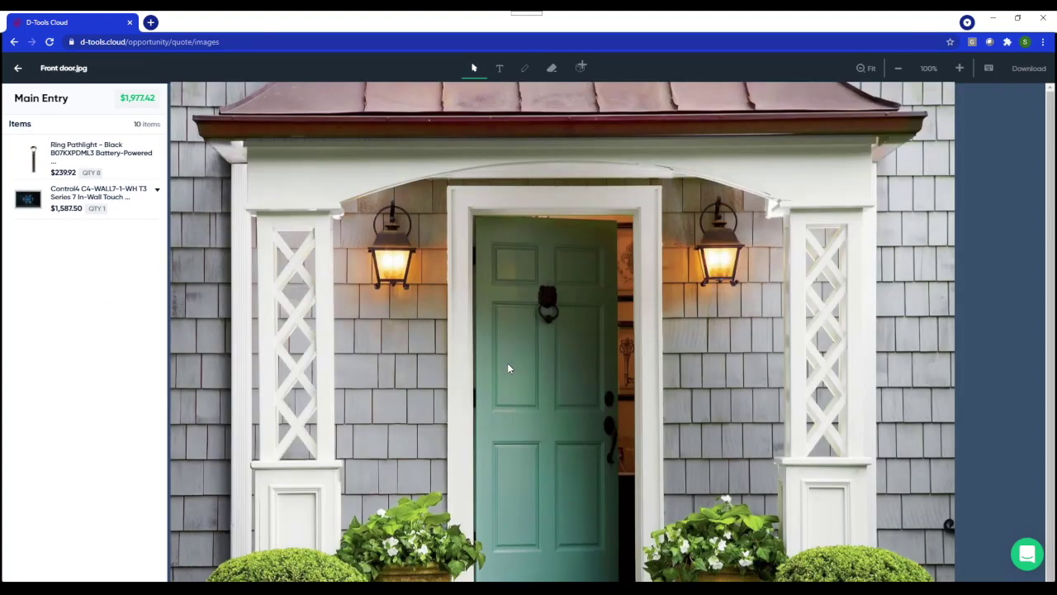
pyautogui.click(860, 72)
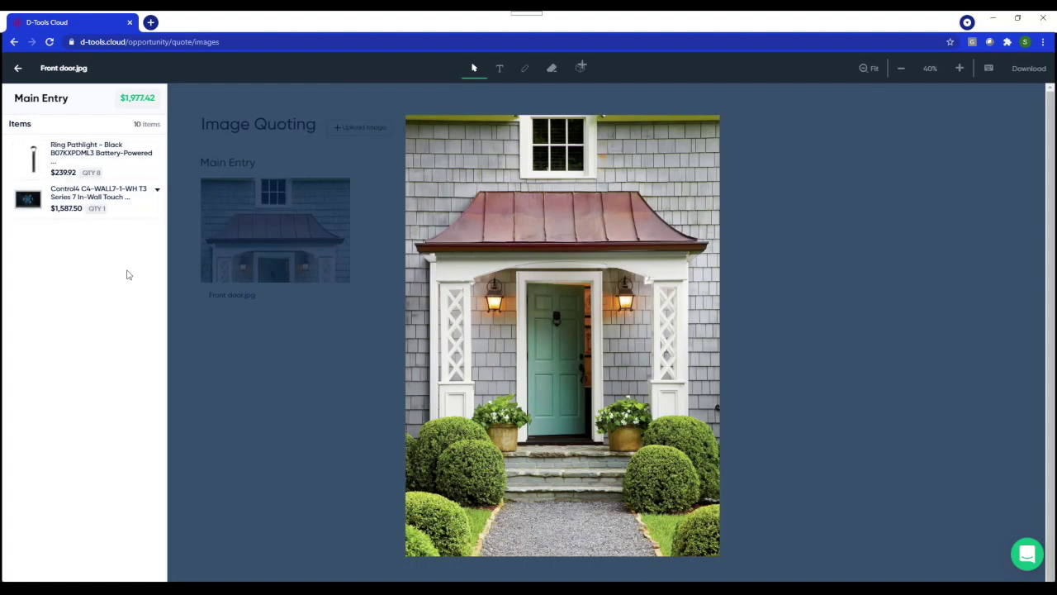
pyautogui.moveTo(91, 158)
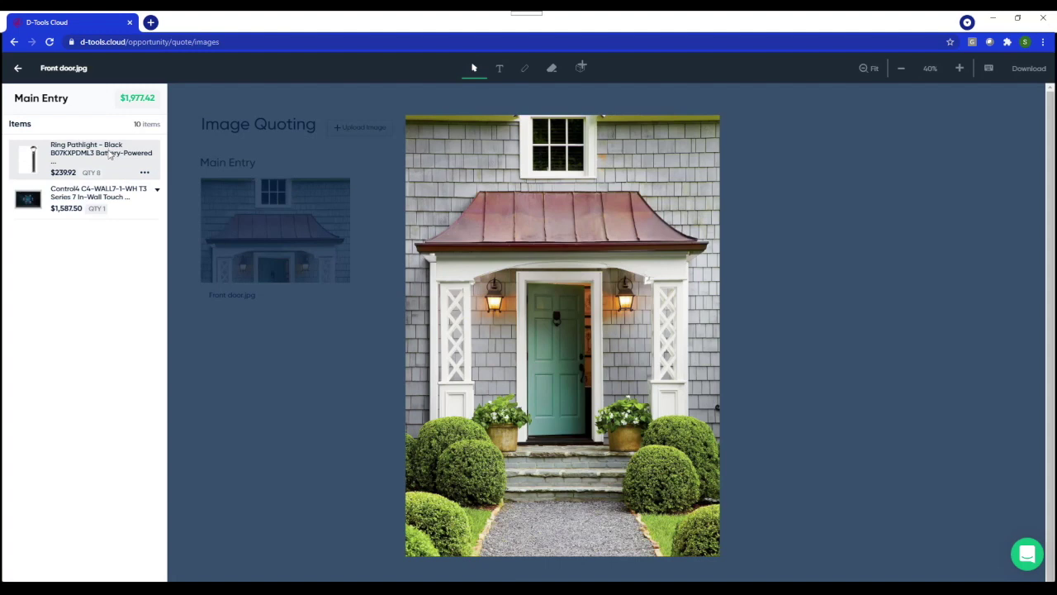
# Step: Place Ring Pathlight markers along the left and right edges of the gravel path
pyautogui.moveTo(110, 154)
pyautogui.mouseDown()
pyautogui.moveTo(479, 496)
pyautogui.moveTo(467, 502)
pyautogui.mouseUp()
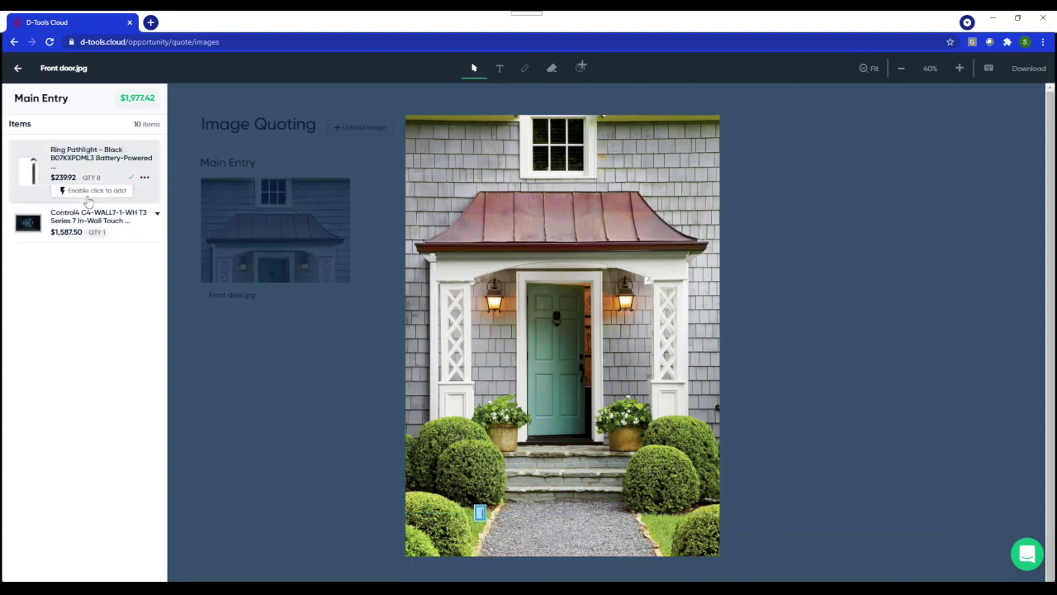
pyautogui.click(90, 191)
pyautogui.click(471, 535)
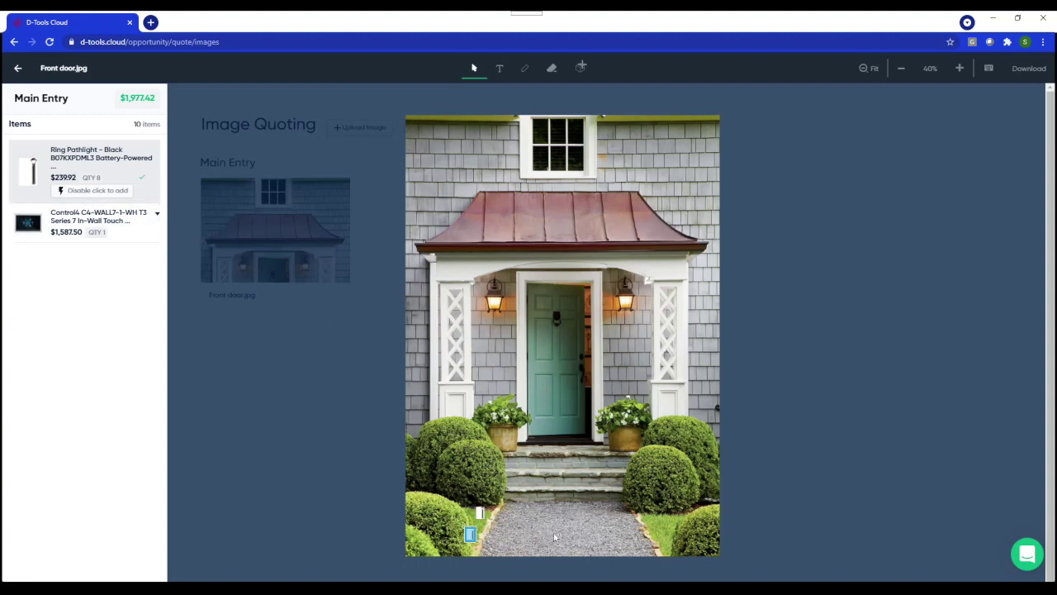
pyautogui.click(657, 531)
pyautogui.click(86, 193)
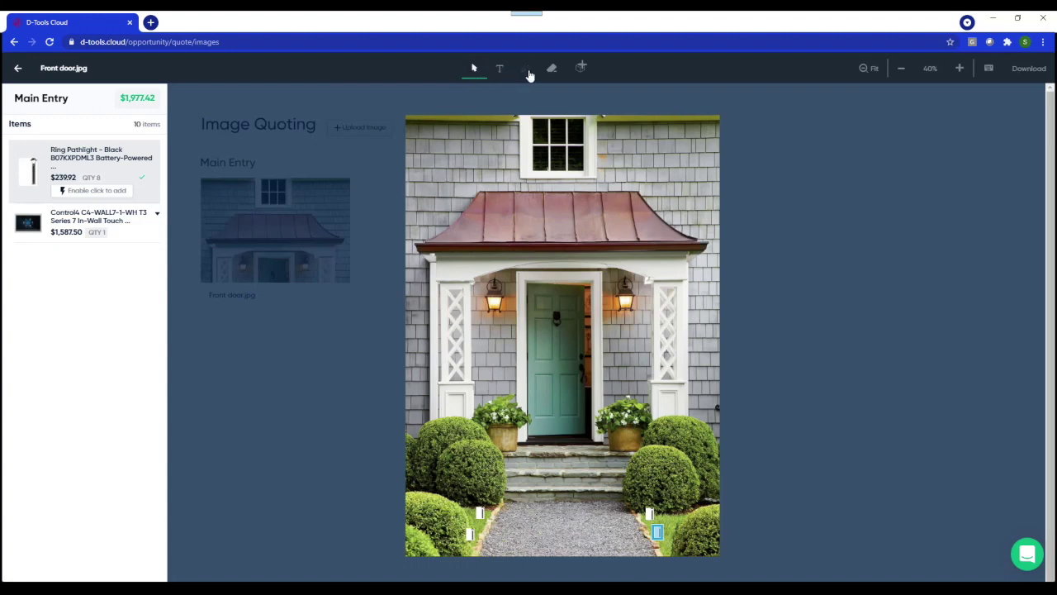
# Step: Search the catalog for 'ring' and choose the Ring Video Doorbell Elite
pyautogui.click(581, 73)
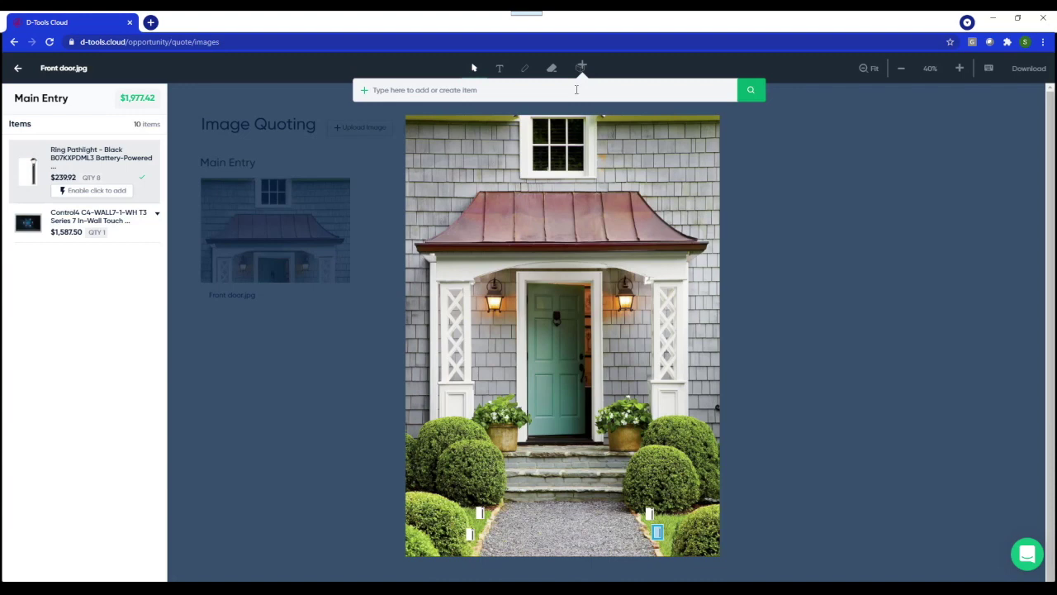
pyautogui.click(577, 89)
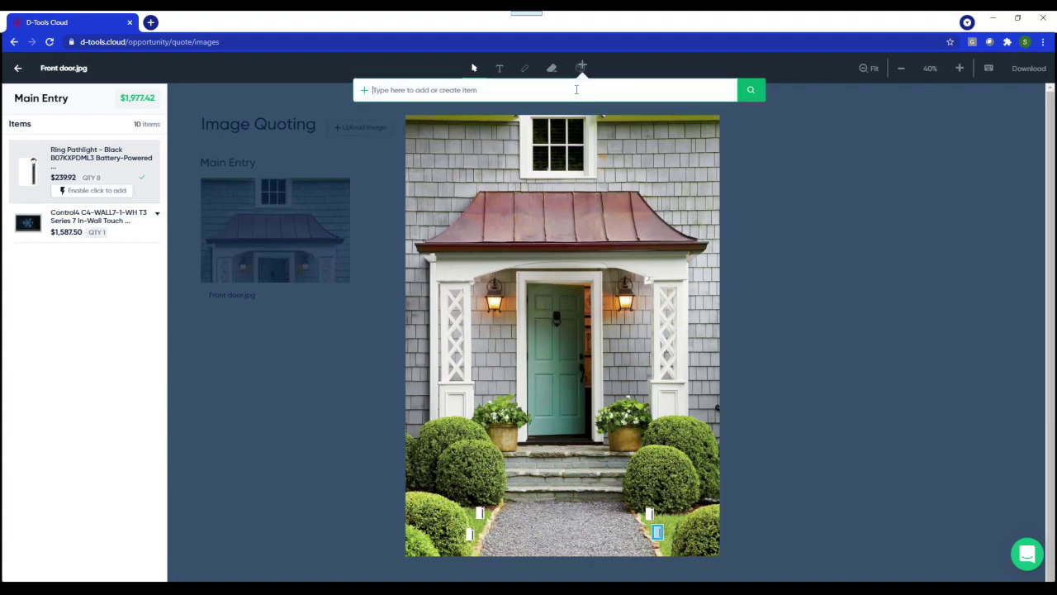
pyautogui.write('ring')
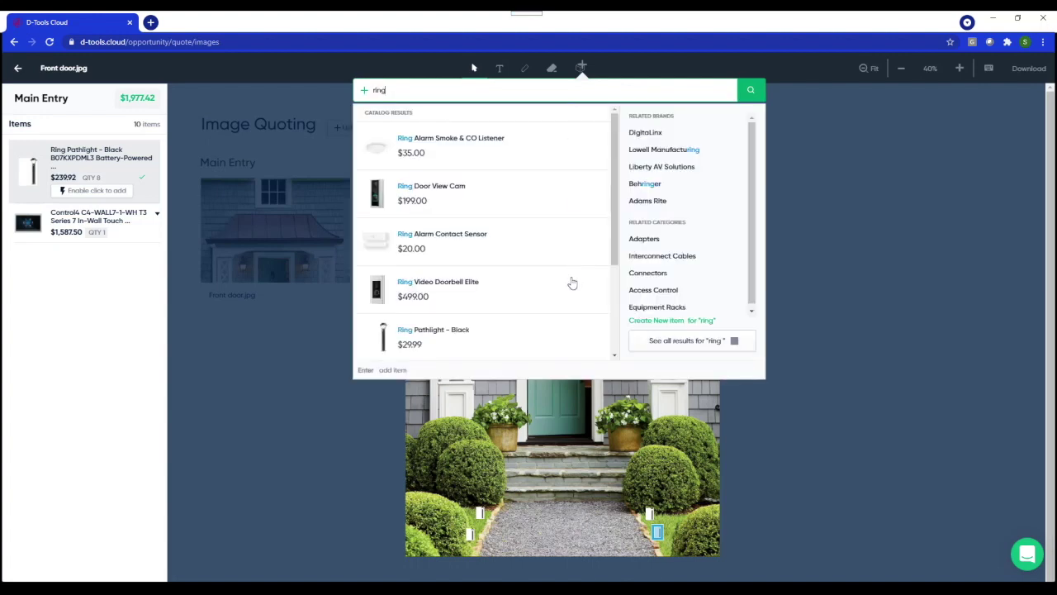
pyautogui.click(571, 307)
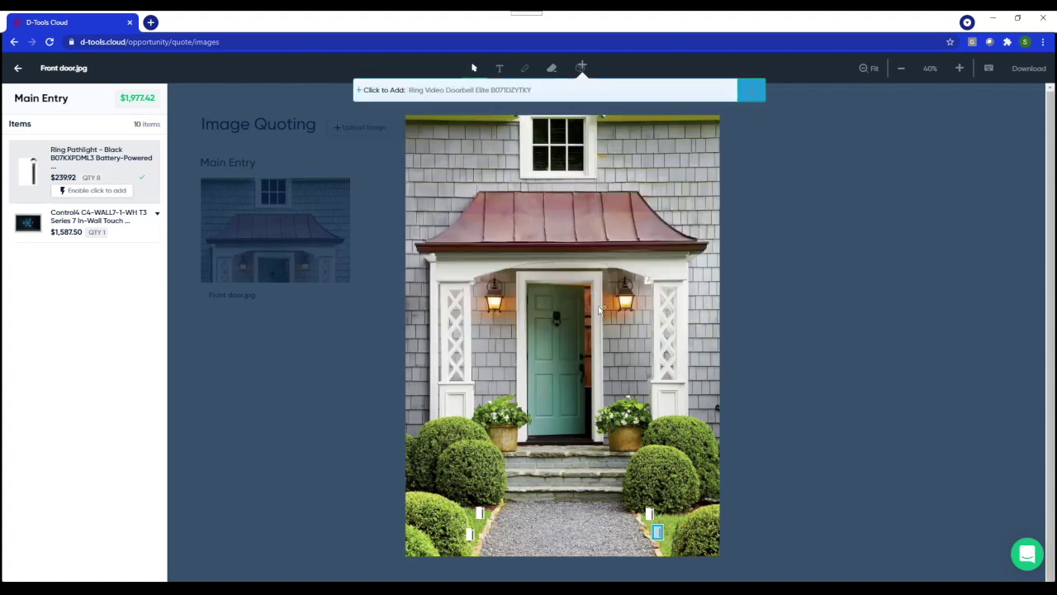
# Step: Place the doorbell marker beside the front door and open its item details
pyautogui.click(598, 369)
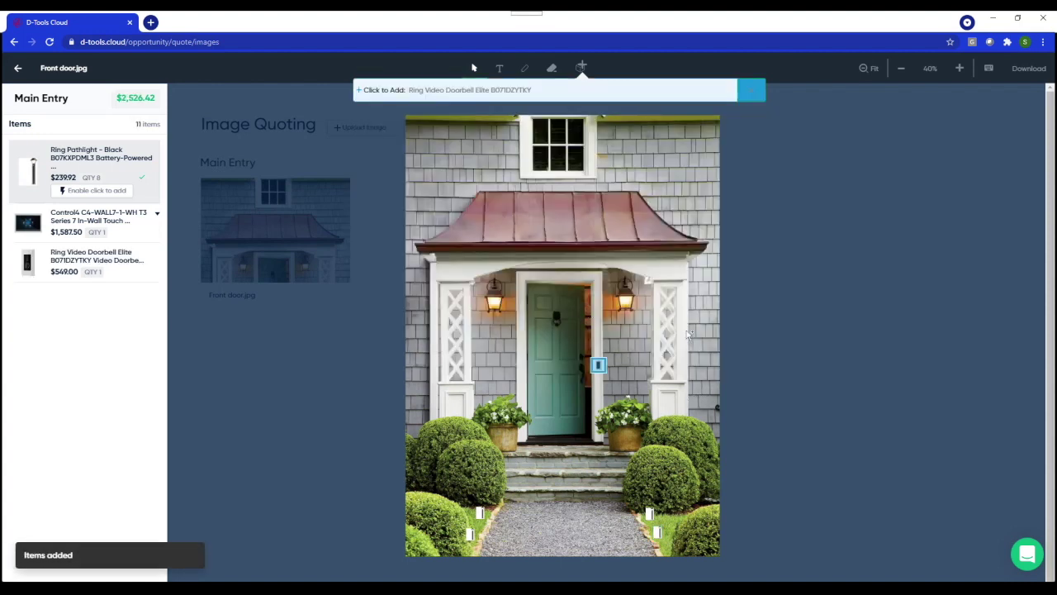
pyautogui.click(748, 94)
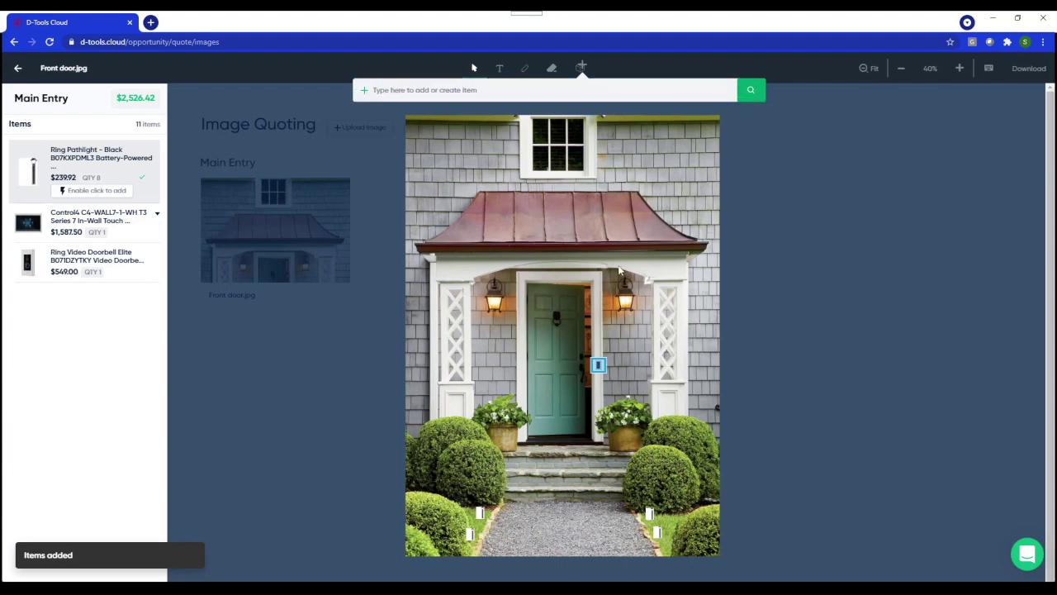
pyautogui.click(598, 366)
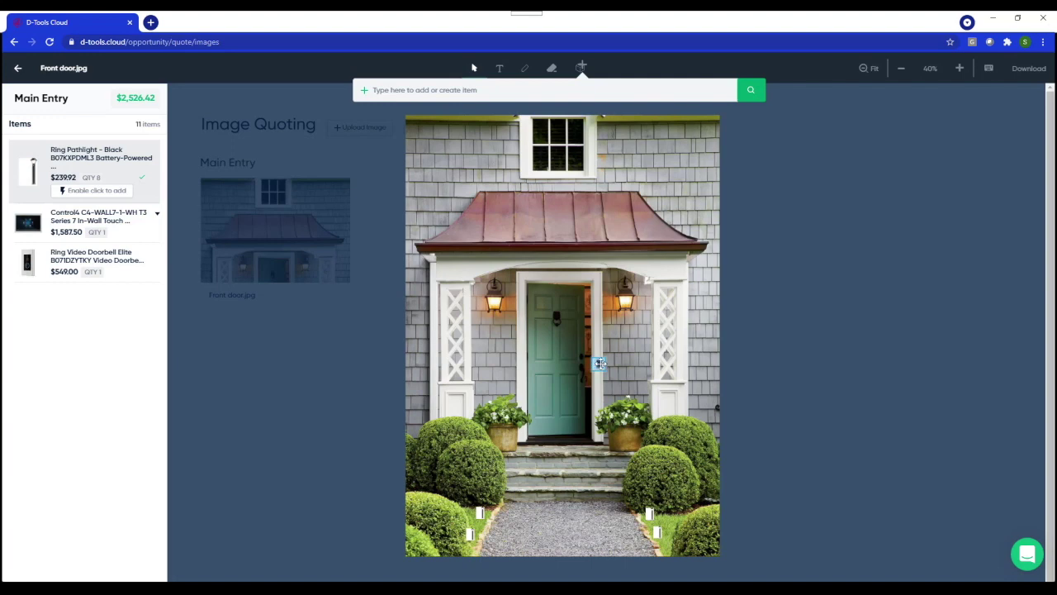
pyautogui.click(600, 363)
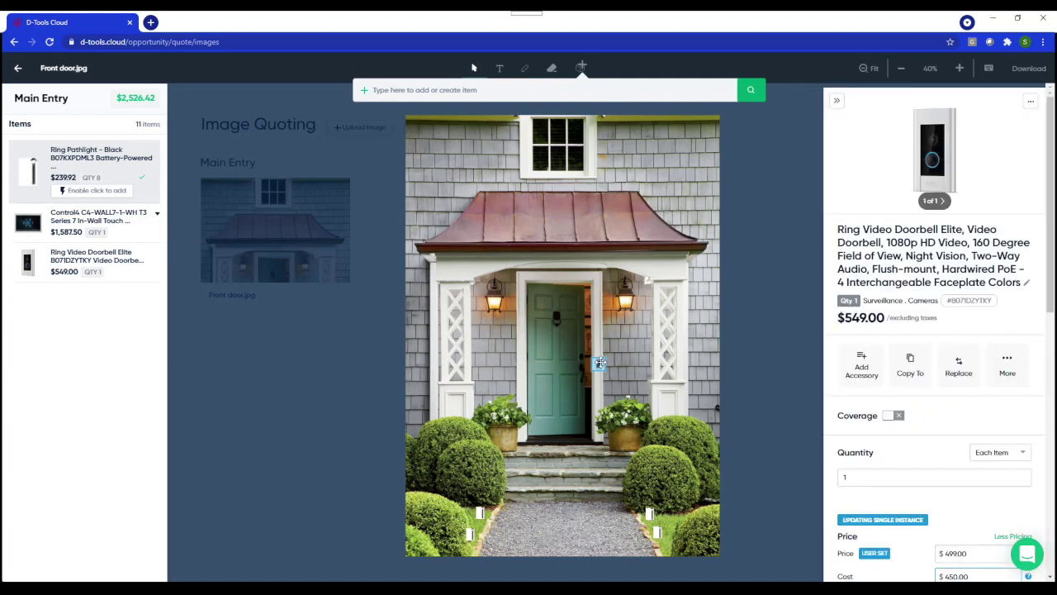
# Step: Raise the Ring Video Doorbell Elite quantity to 2 and save the photo markup
pyautogui.moveTo(1047, 247)
pyautogui.mouseDown()
pyautogui.moveTo(1050, 340)
pyautogui.moveTo(1051, 240)
pyautogui.mouseUp()
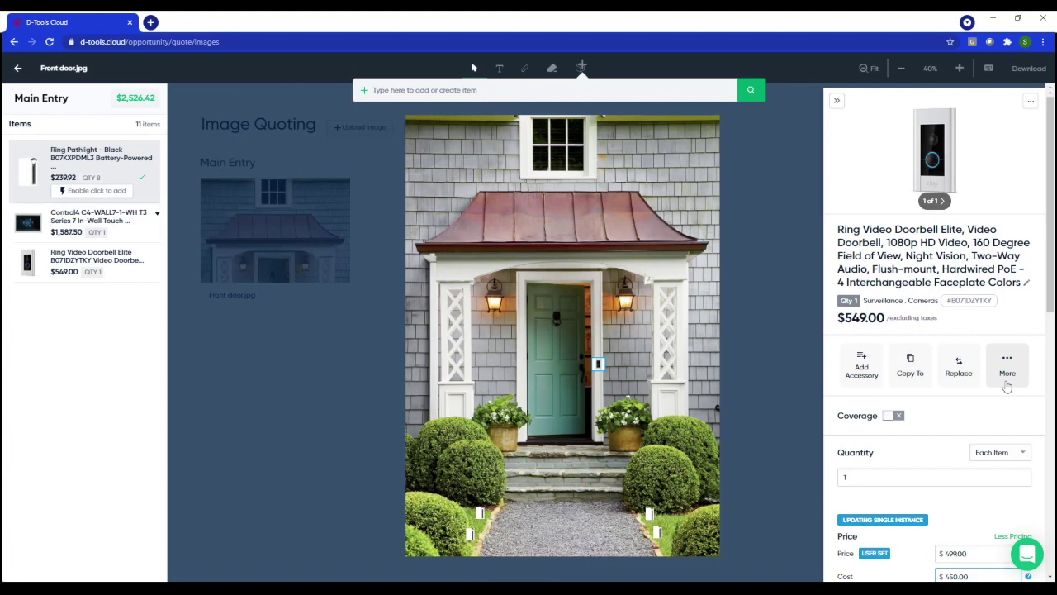
pyautogui.click(1007, 367)
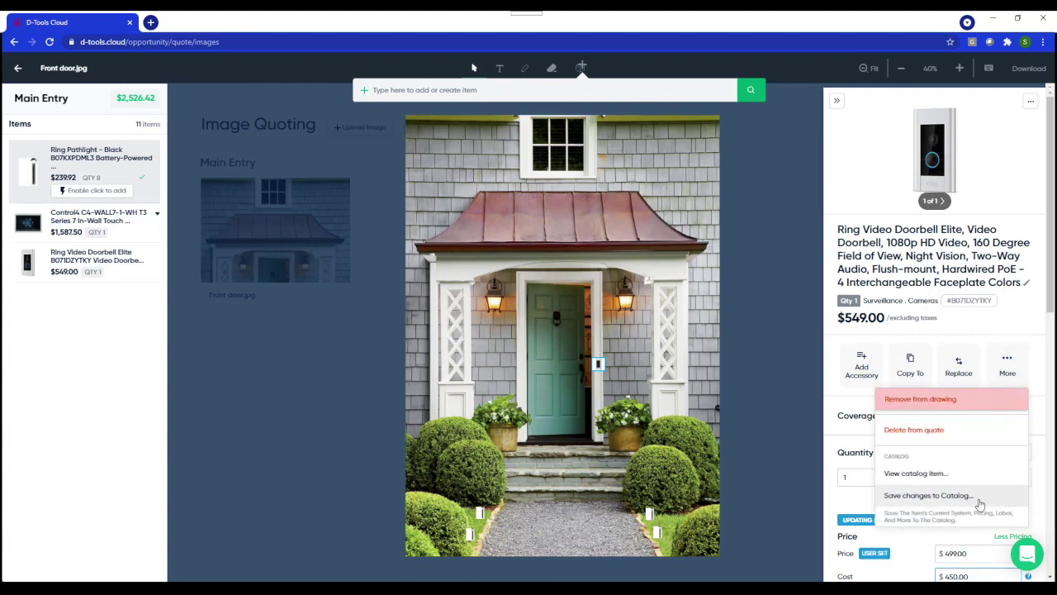
pyautogui.click(1030, 439)
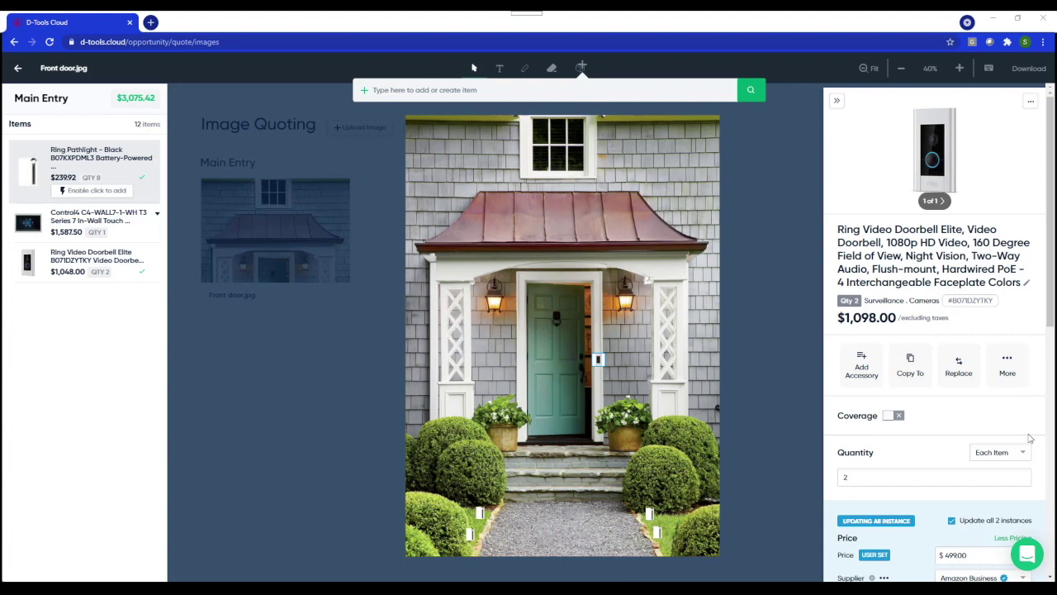
pyautogui.click(18, 71)
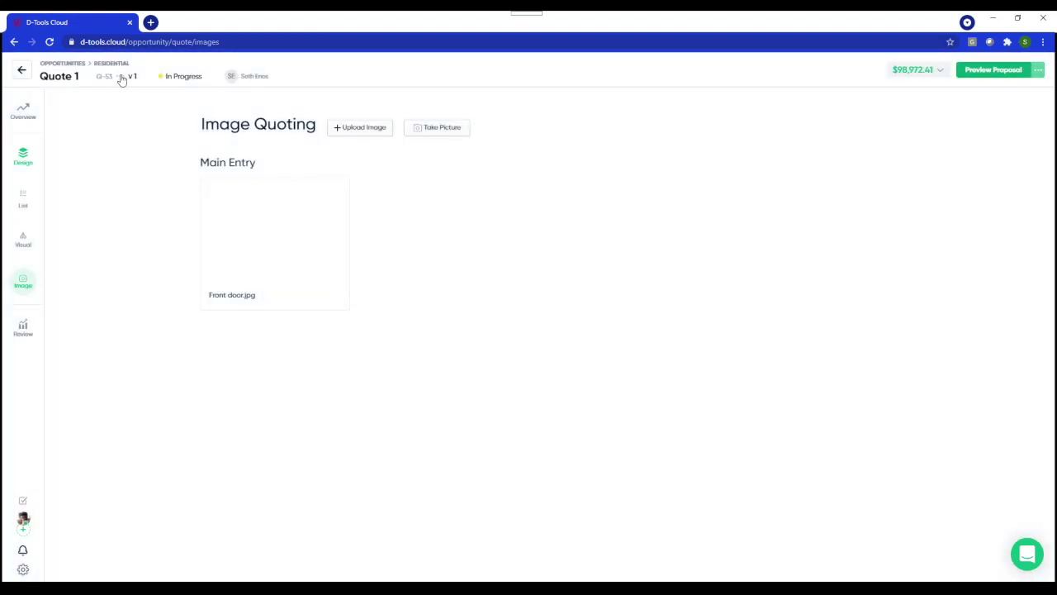
# Step: Bring up Quote 1's proposal options to edit, share or present it
pyautogui.click(121, 77)
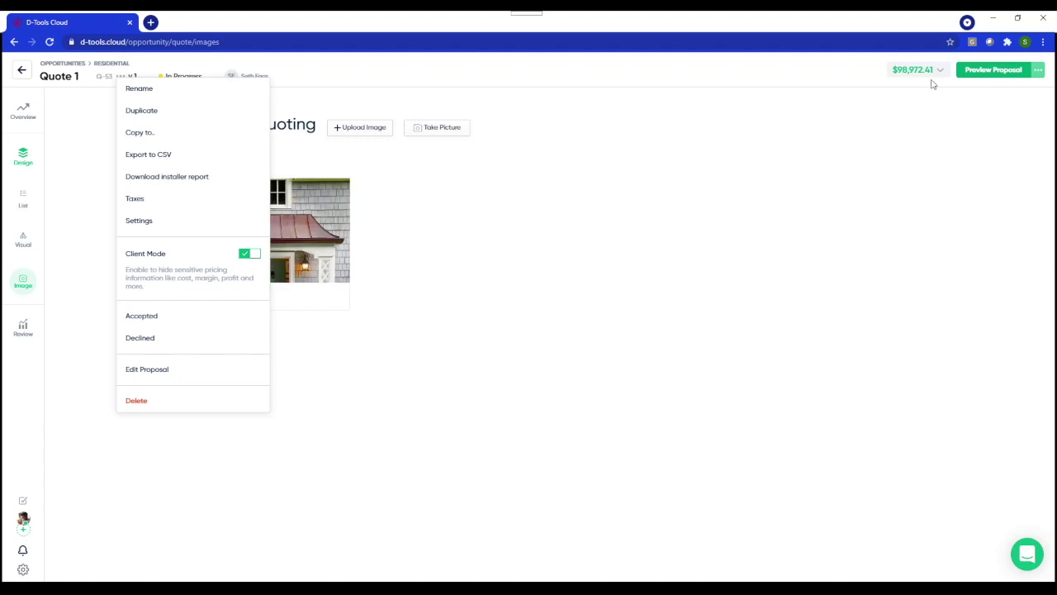
pyautogui.click(1037, 74)
pyautogui.click(1038, 75)
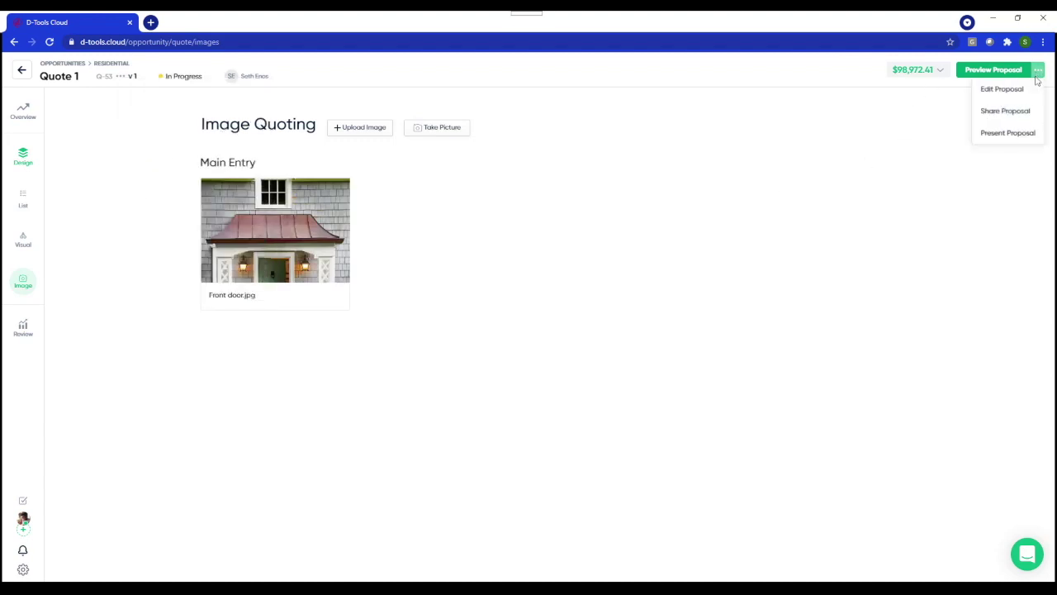